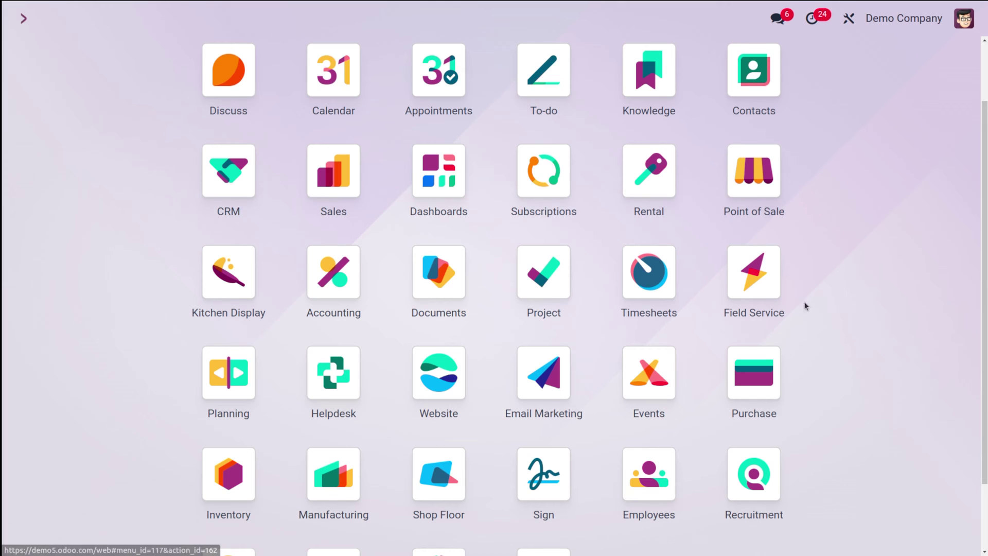
Step: Show the Purchase settings and verify that Purchase Agreements is enabled
{"action": "left_click", "coordinate": [772, 366]}
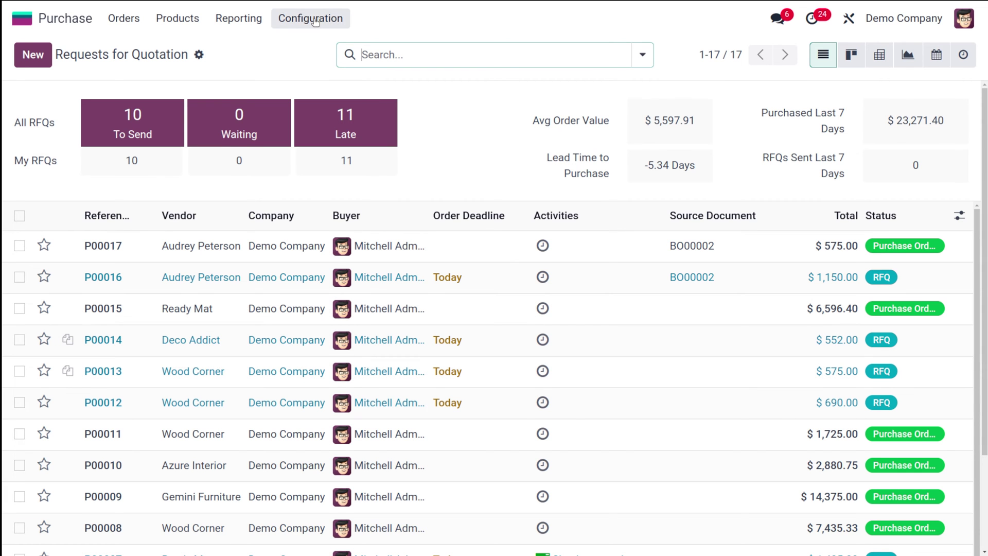
{"action": "left_click", "coordinate": [311, 22]}
{"action": "left_click", "coordinate": [311, 48]}
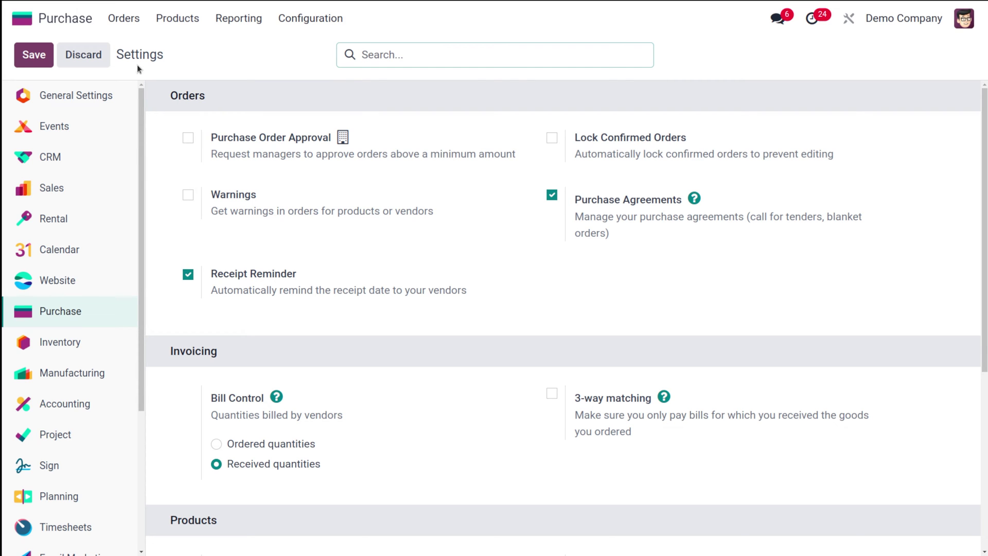
{"action": "left_click", "coordinate": [127, 26]}
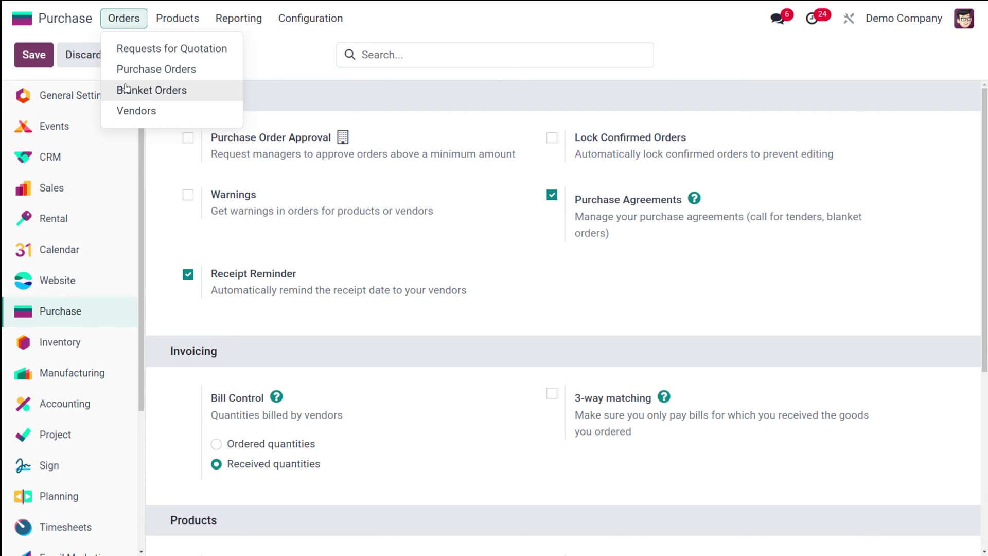
Step: Create a new blanket order, keeping the current user as purchase representative
{"action": "left_click", "coordinate": [176, 92]}
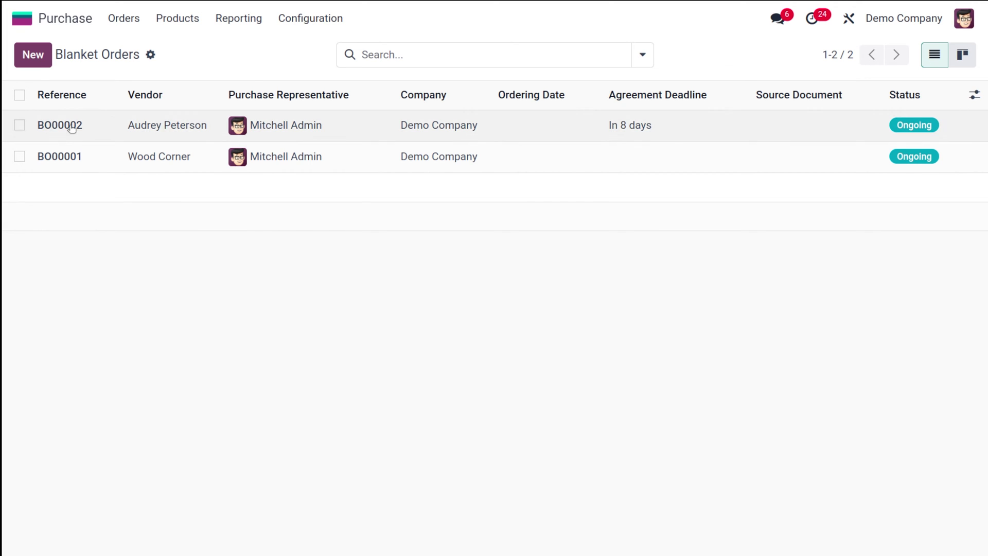
{"action": "left_click", "coordinate": [36, 61]}
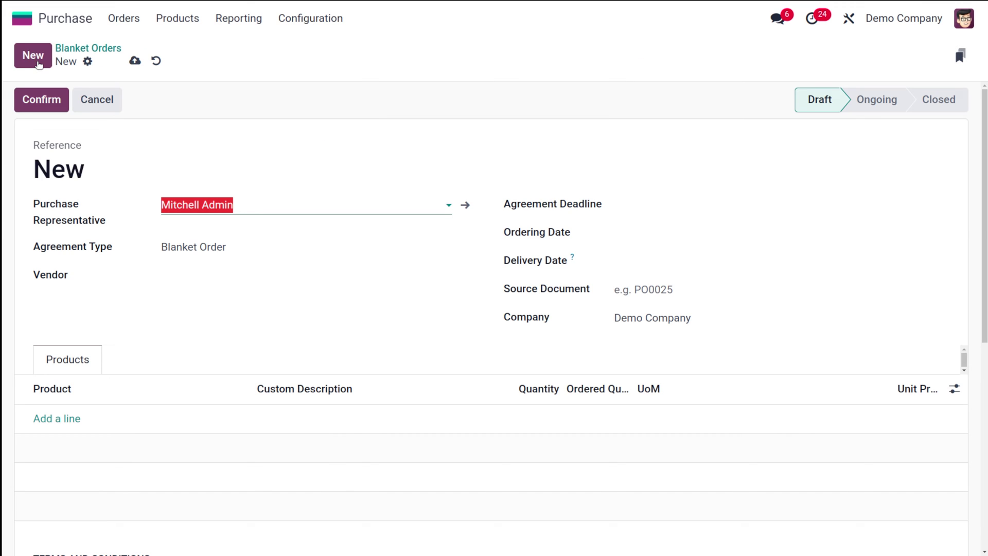
{"action": "left_click", "coordinate": [285, 203]}
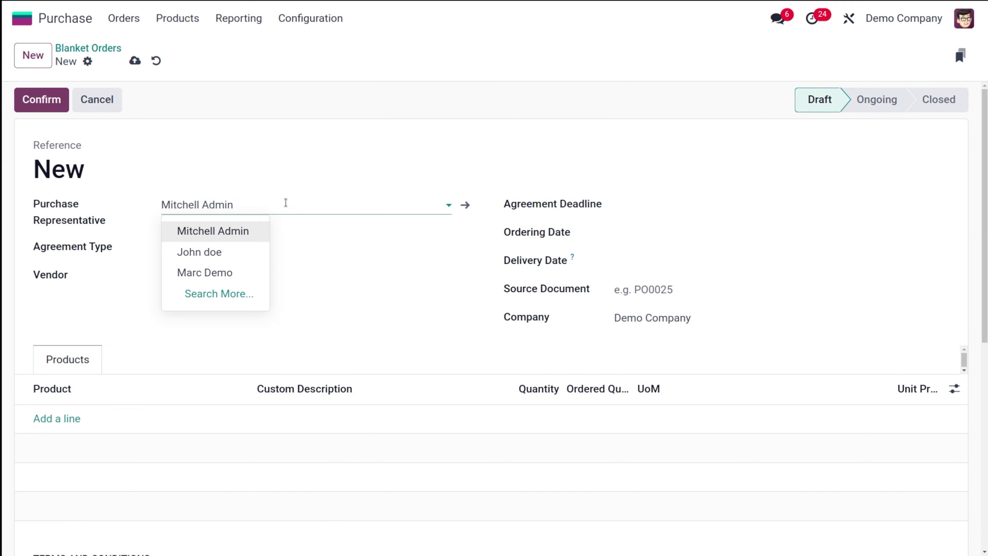
{"action": "left_click", "coordinate": [285, 203]}
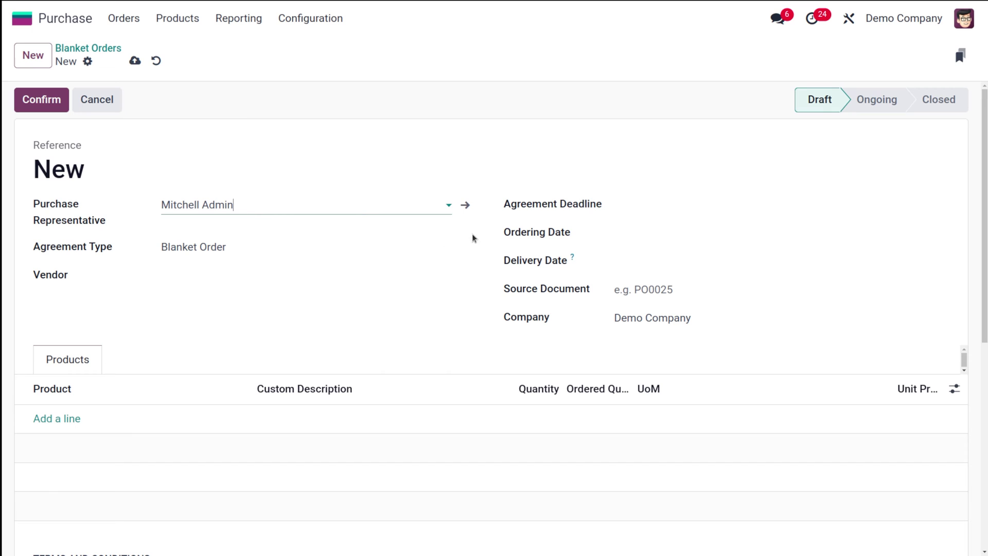
{"action": "left_click", "coordinate": [464, 248]}
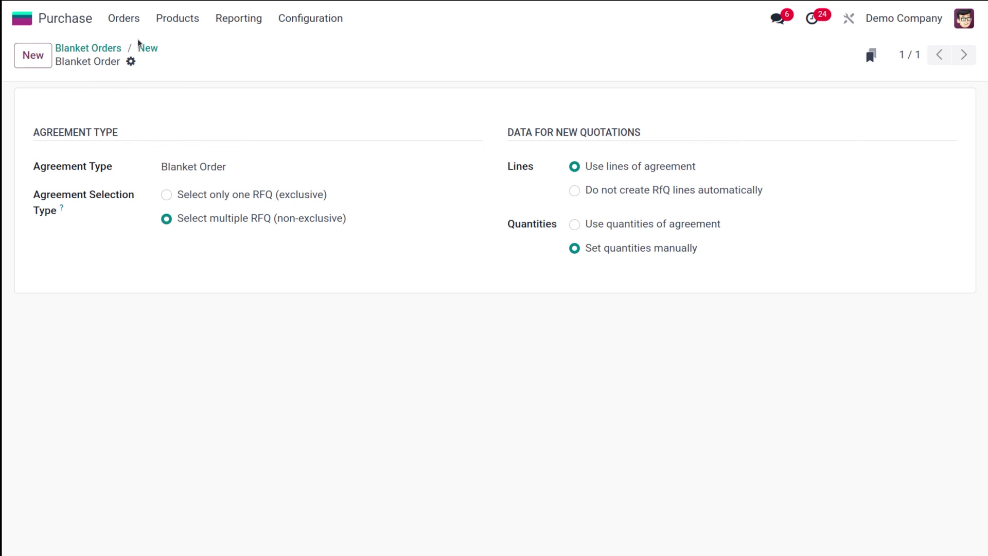
Step: Choose the vendor and set the agreement deadline to December 29, 2023
{"action": "left_click", "coordinate": [145, 50]}
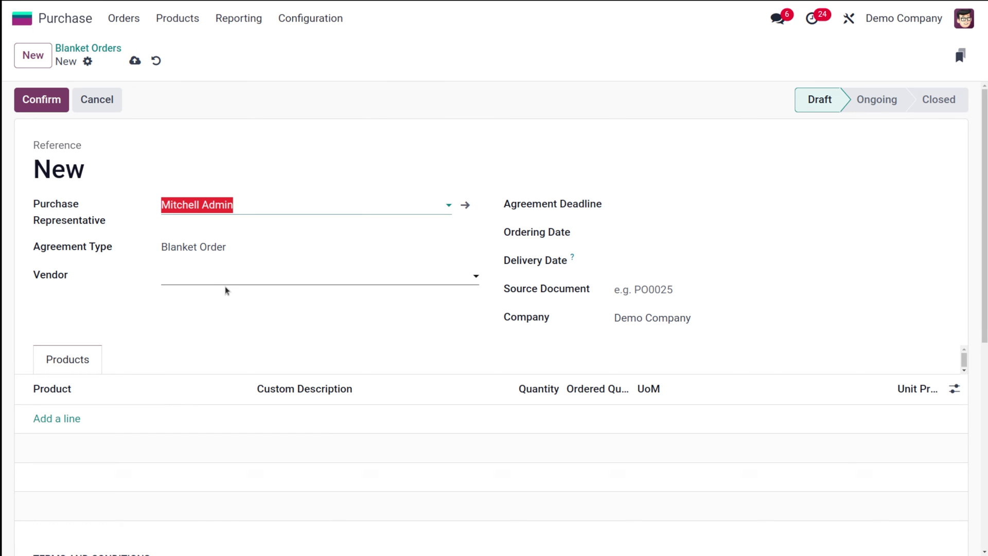
{"action": "left_click", "coordinate": [190, 274]}
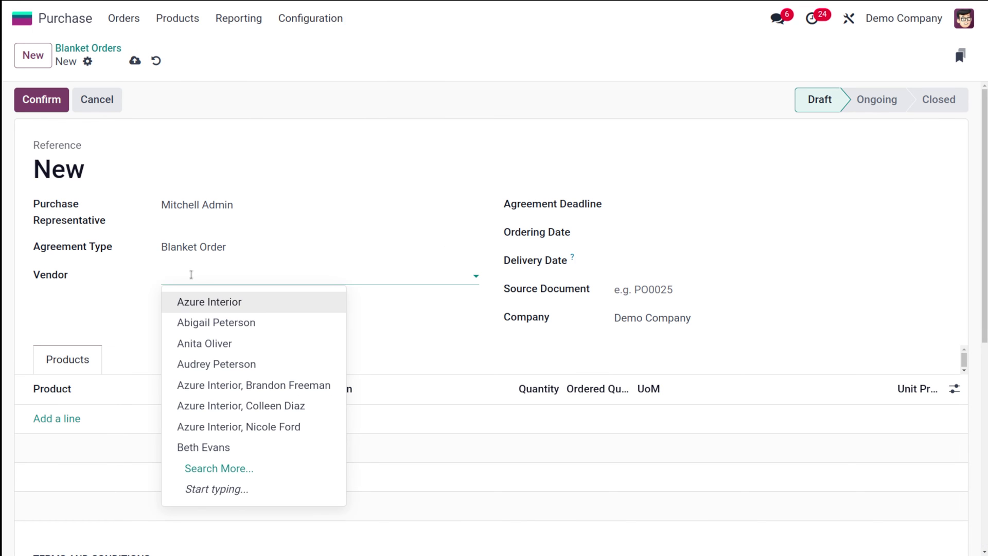
{"action": "left_click", "coordinate": [241, 323]}
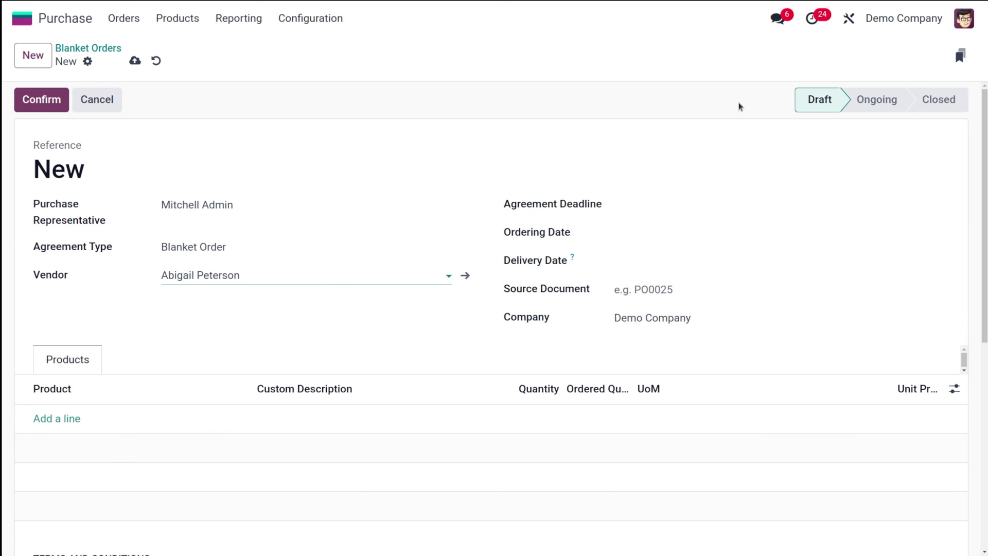
{"action": "left_click", "coordinate": [690, 206]}
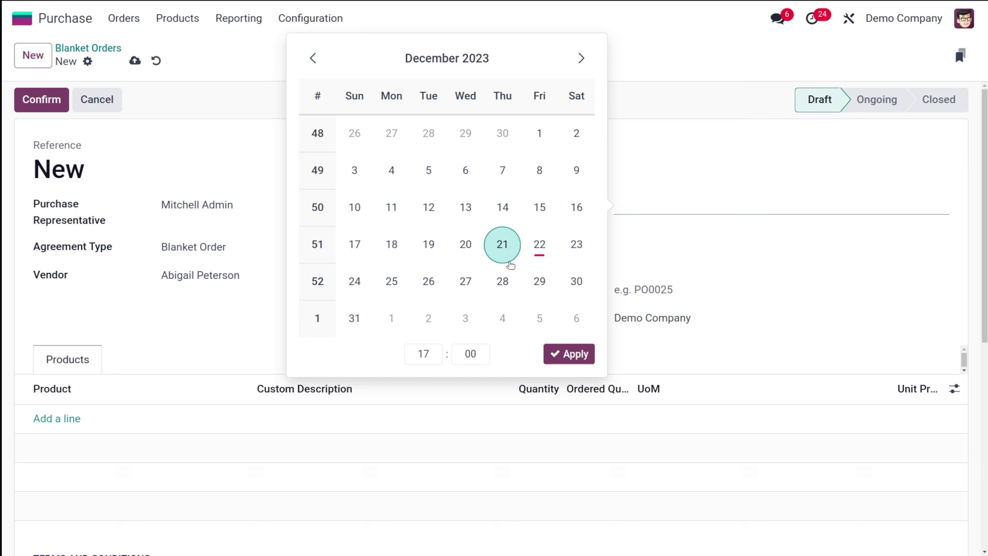
{"action": "left_click", "coordinate": [539, 281]}
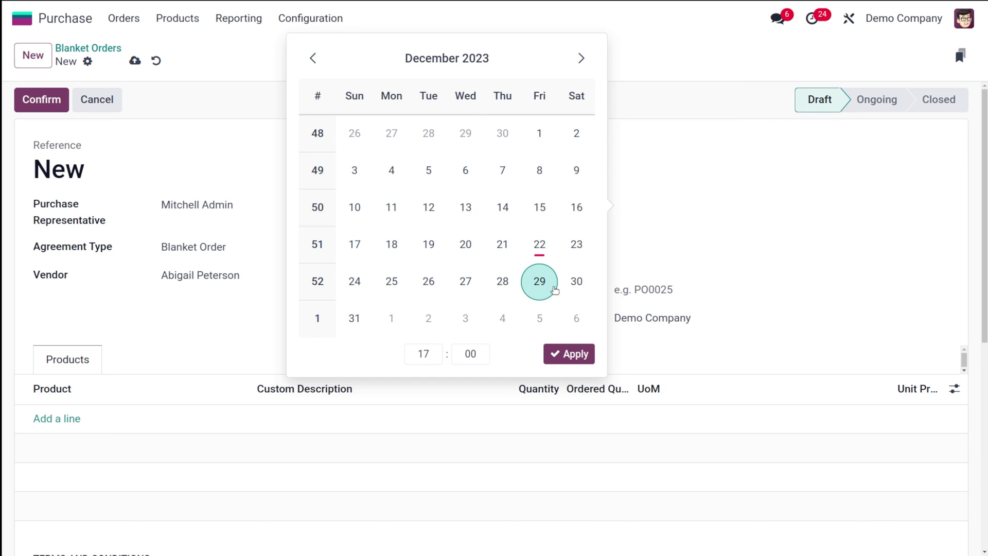
{"action": "left_click", "coordinate": [700, 99]}
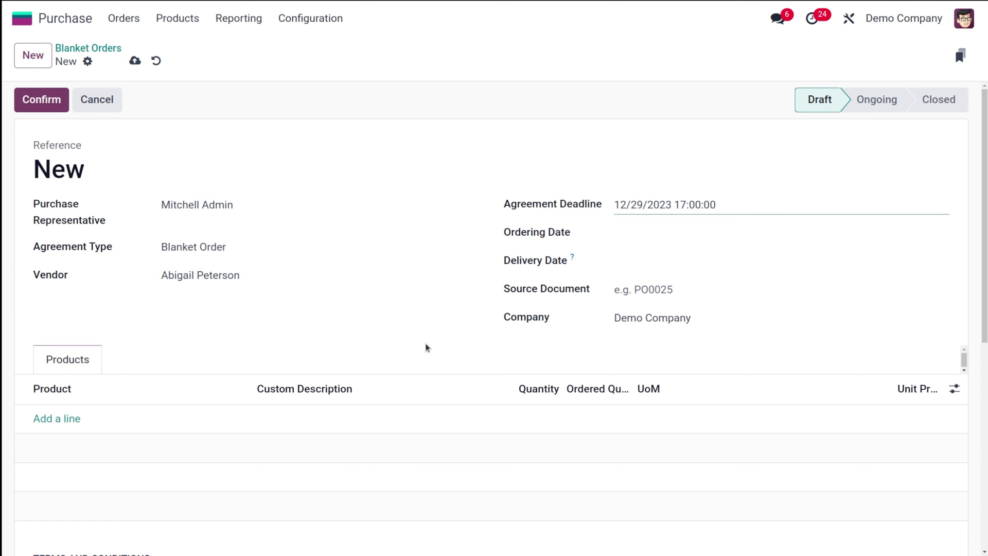
Step: Add 20 [DESK0005] Customizable Desks at 100.00 each and confirm the blanket order
{"action": "left_click", "coordinate": [58, 419]}
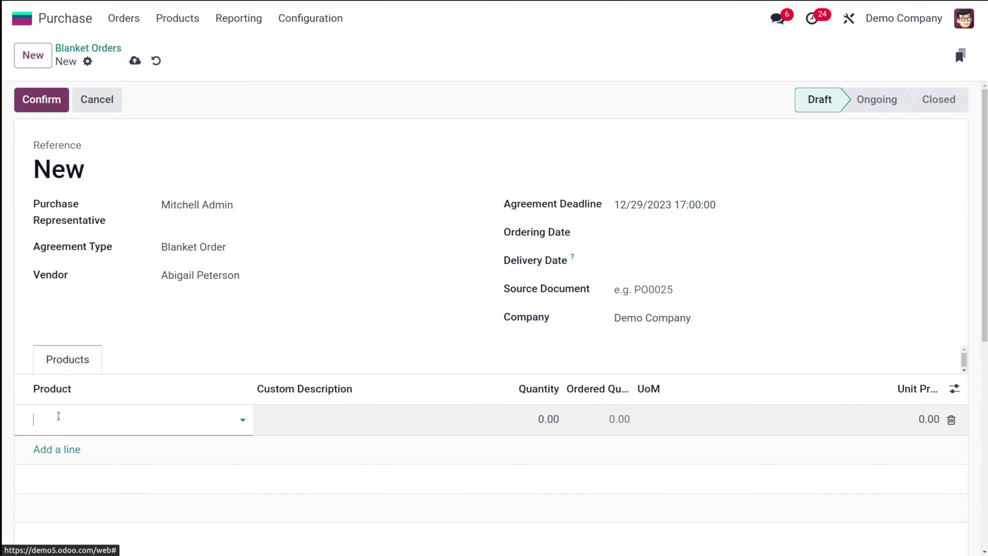
{"action": "left_click", "coordinate": [58, 416]}
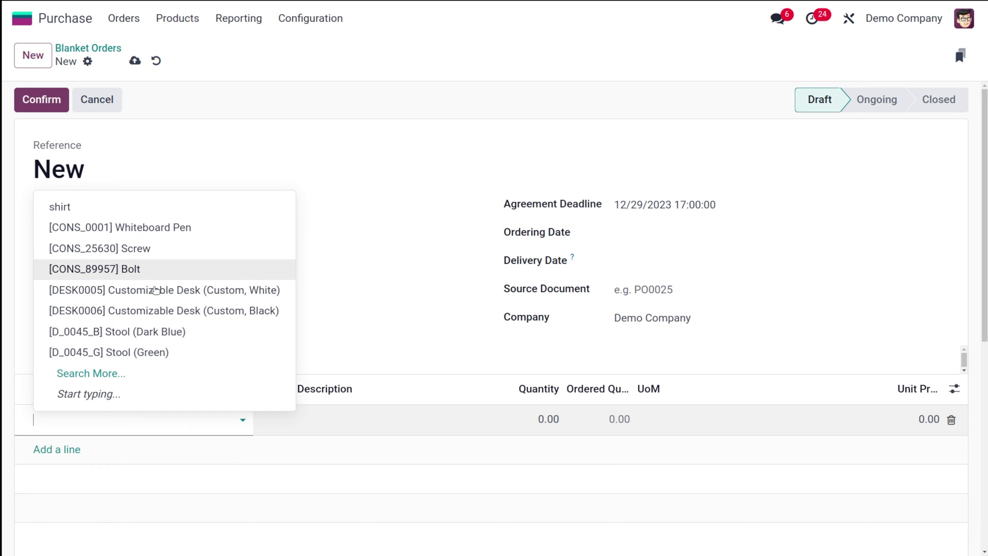
{"action": "left_click", "coordinate": [148, 289]}
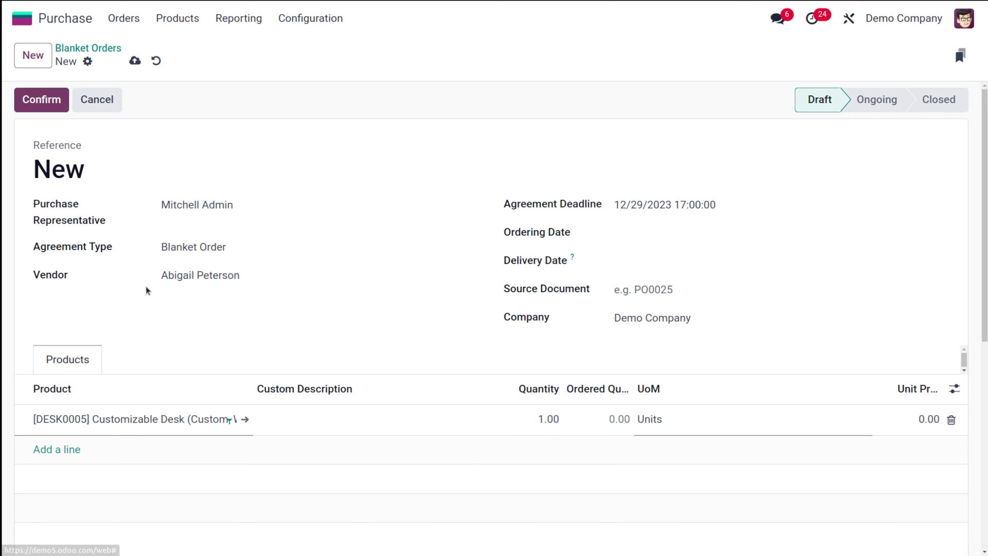
{"action": "left_click", "coordinate": [544, 417]}
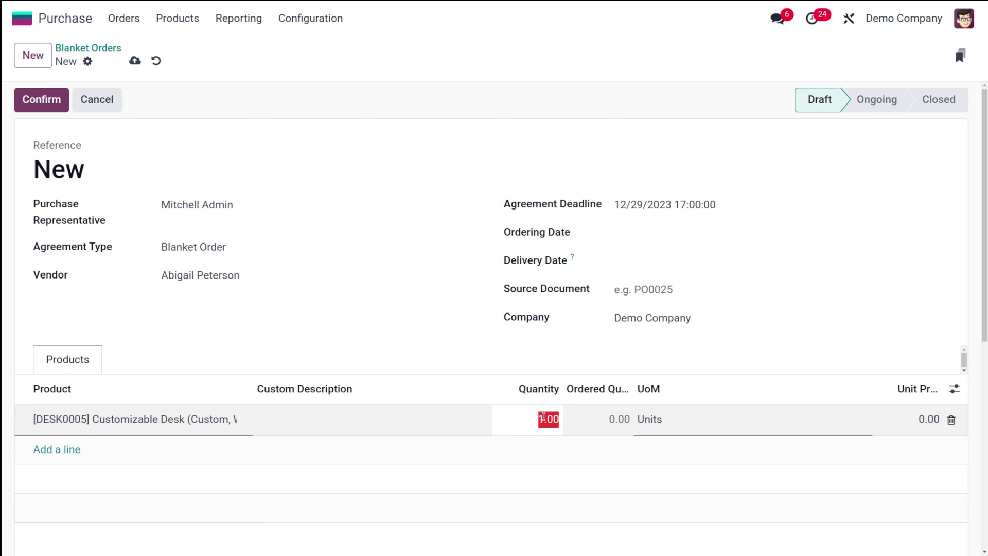
{"action": "type", "text": "20"}
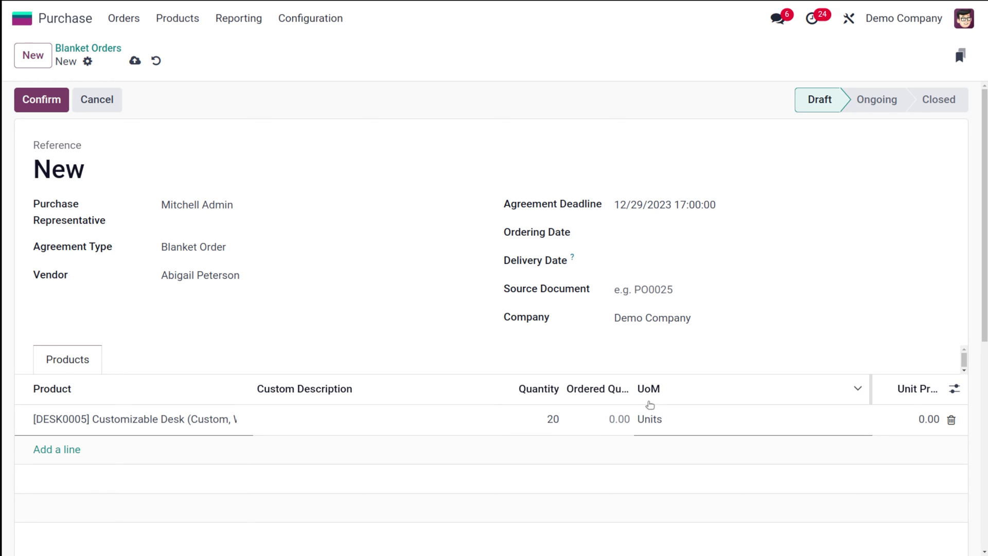
{"action": "left_click", "coordinate": [904, 417]}
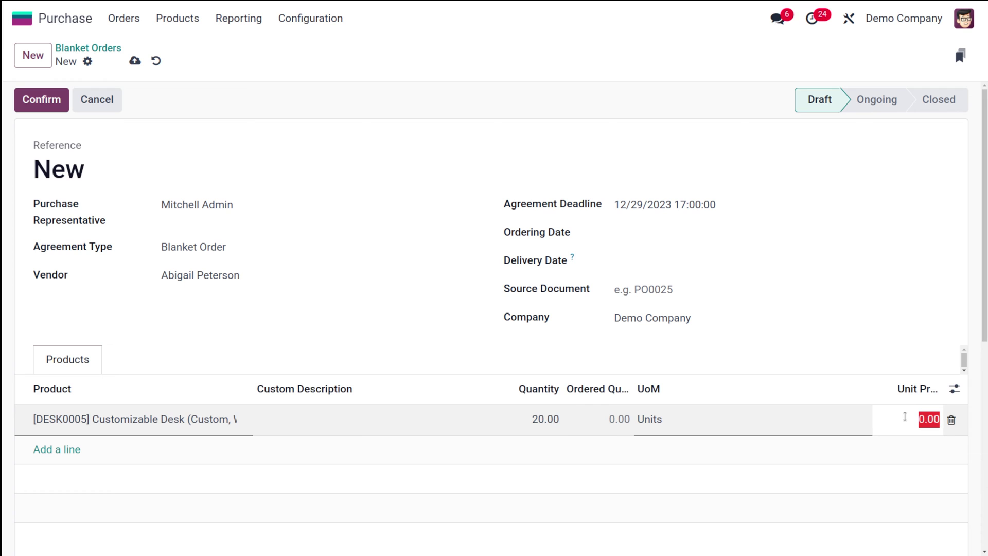
{"action": "type", "text": "100"}
{"action": "left_click", "coordinate": [688, 293]}
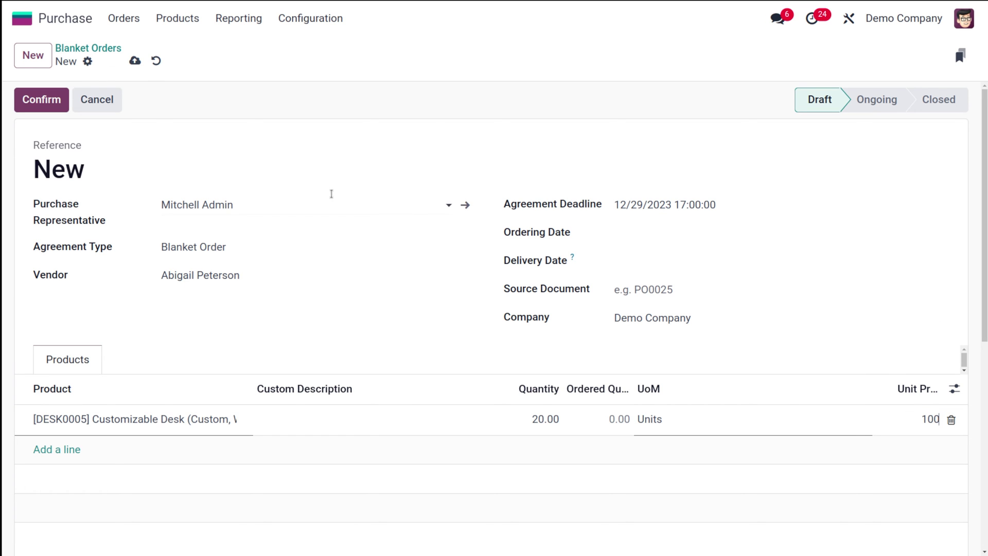
{"action": "left_click", "coordinate": [33, 105]}
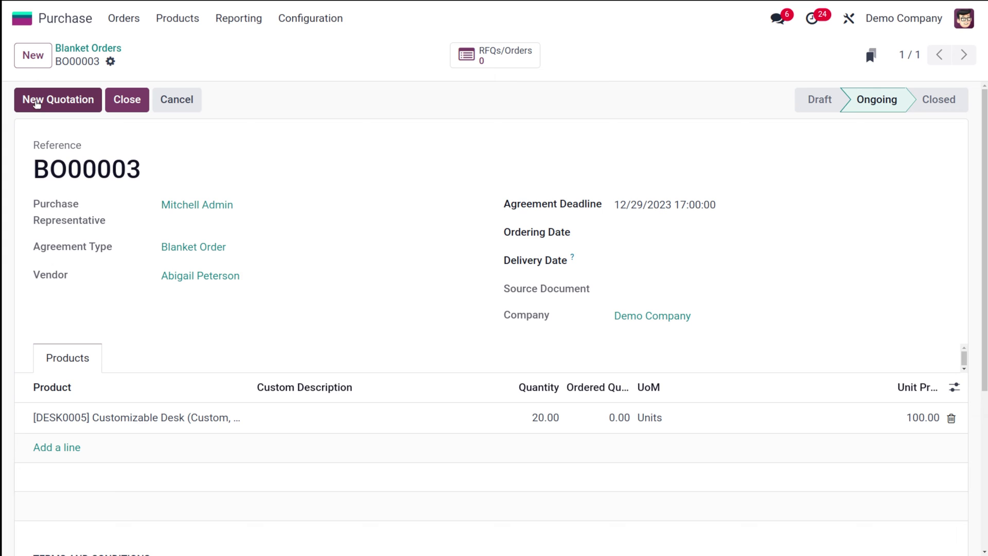
Step: Create and save a first RFQ from BO00003 for 10 desks
{"action": "left_click", "coordinate": [39, 94]}
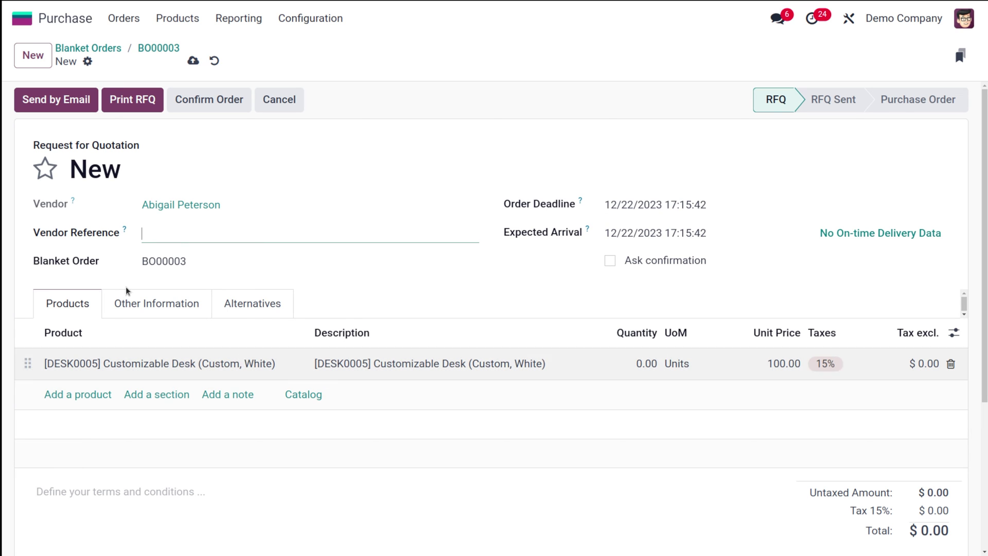
{"action": "left_click", "coordinate": [640, 363]}
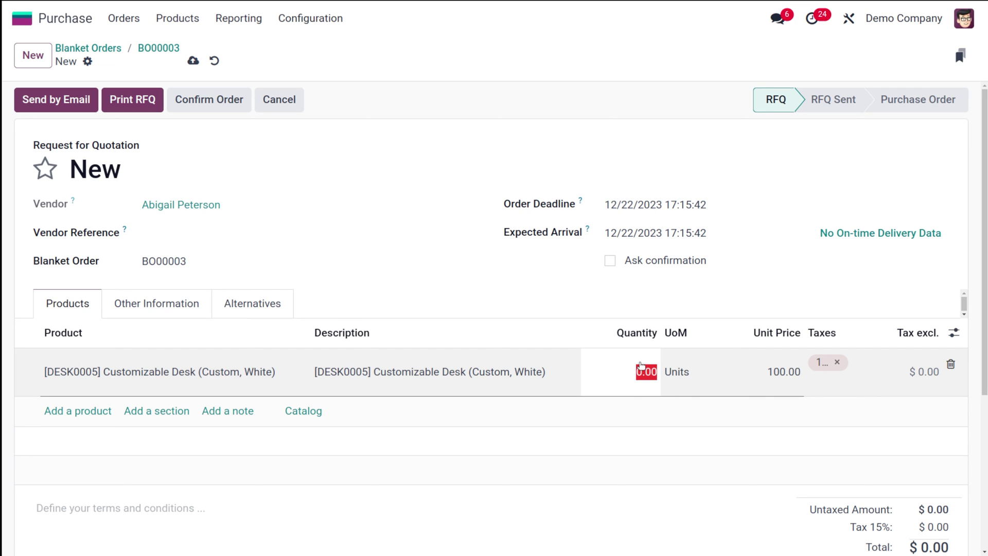
{"action": "type", "text": "10"}
{"action": "left_click", "coordinate": [476, 296]}
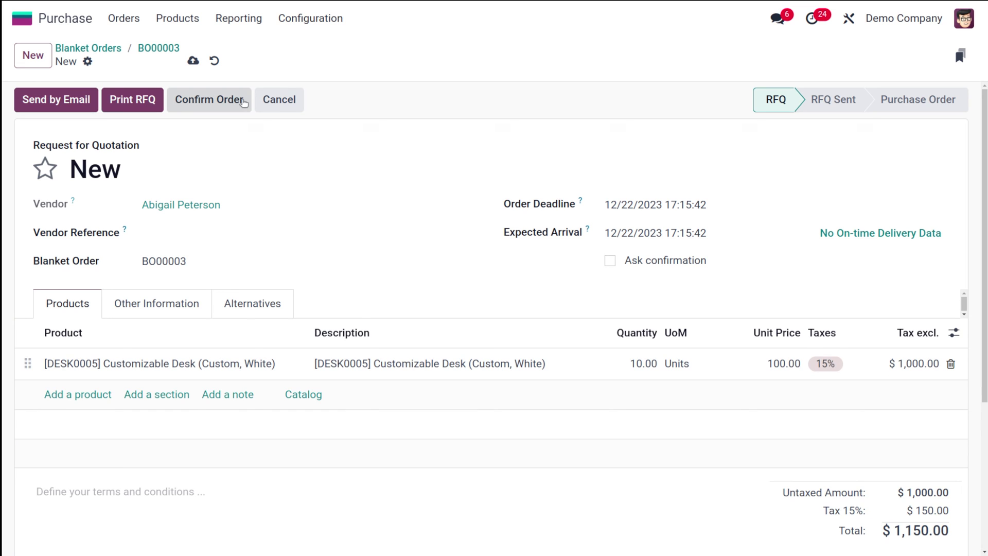
{"action": "left_click", "coordinate": [192, 60]}
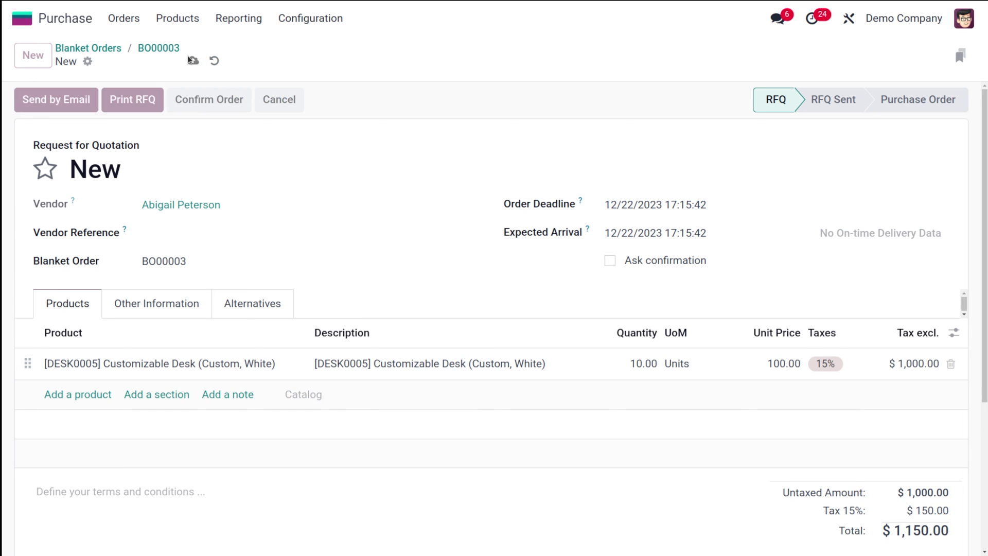
{"action": "left_click", "coordinate": [162, 52]}
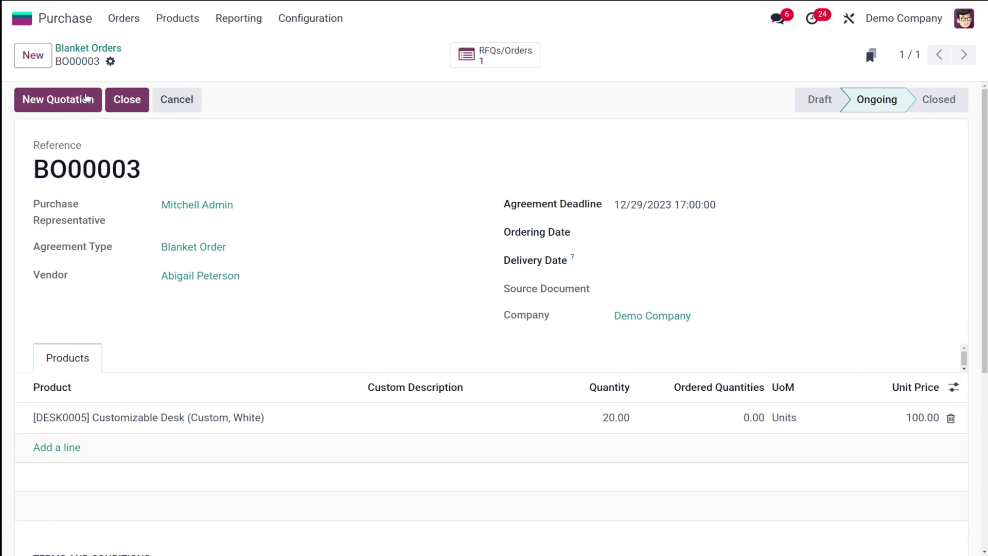
Step: Create and save a second RFQ from BO00003 for 5 desks
{"action": "left_click", "coordinate": [68, 100]}
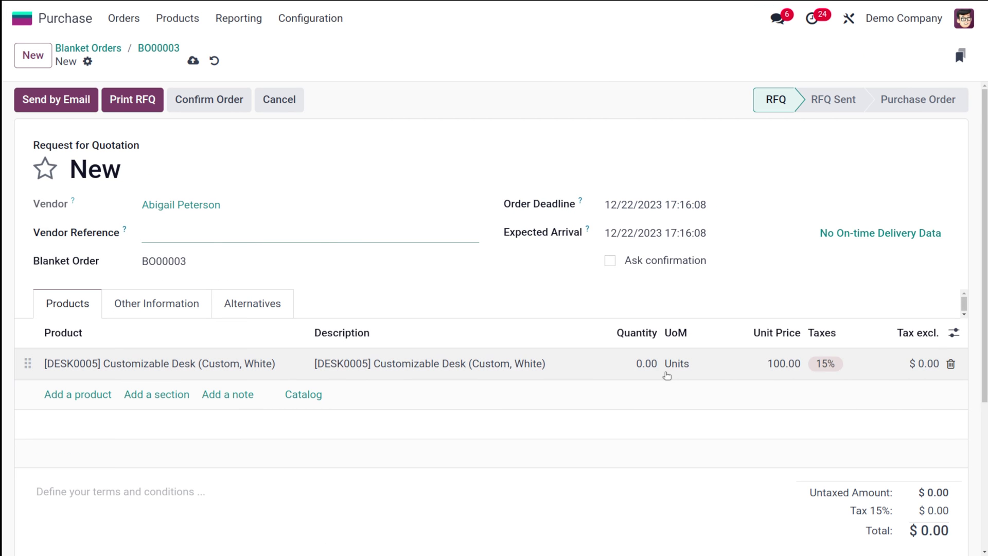
{"action": "left_click", "coordinate": [653, 365]}
{"action": "type", "text": "5"}
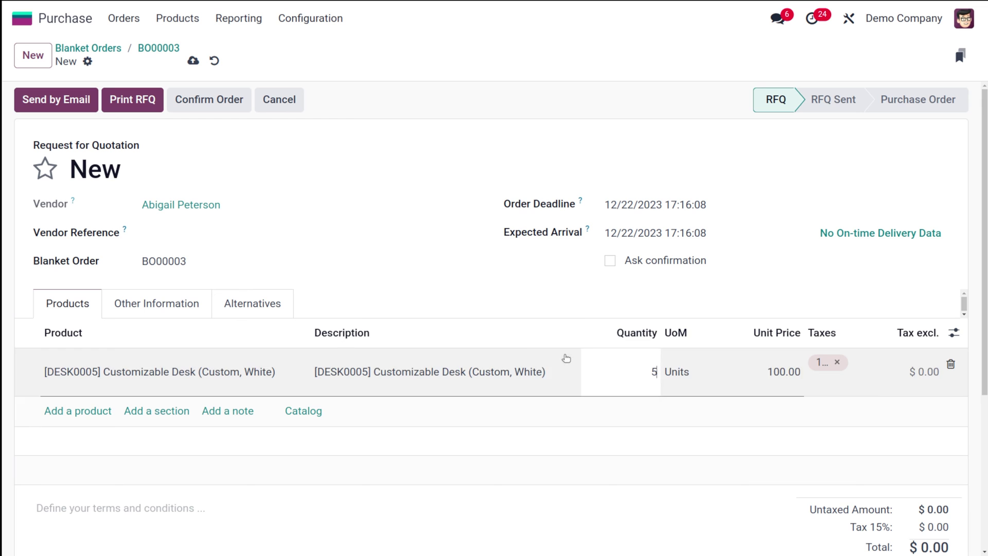
{"action": "left_click", "coordinate": [470, 300]}
{"action": "left_click", "coordinate": [193, 61]}
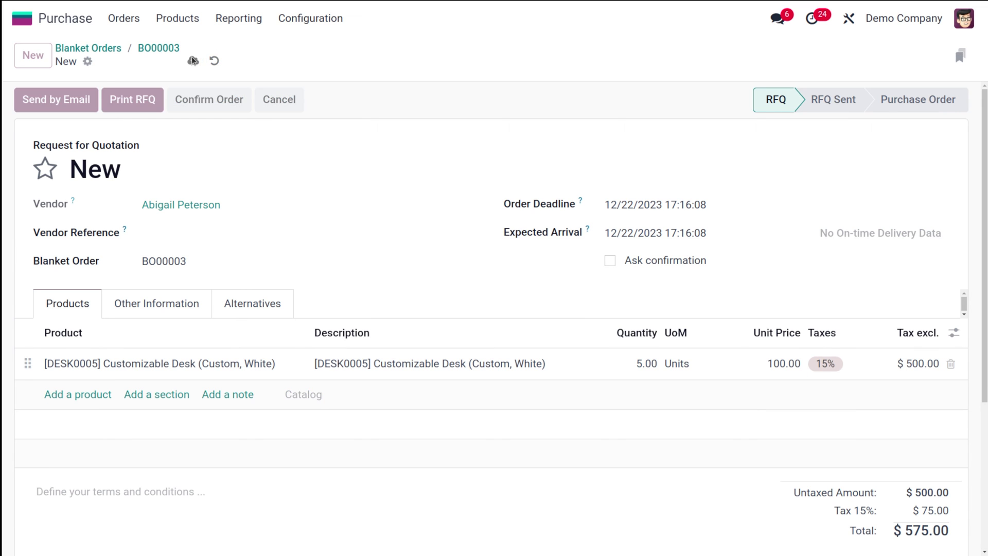
{"action": "left_click", "coordinate": [160, 52]}
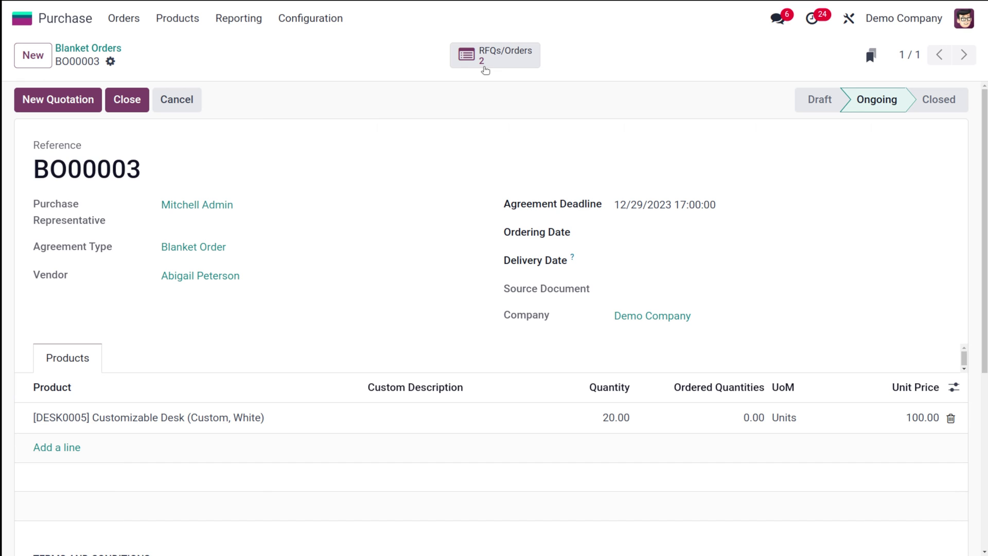
Step: Confirm RFQ P00019 as a purchase order and validate receipt of its 5 desks
{"action": "left_click", "coordinate": [485, 64]}
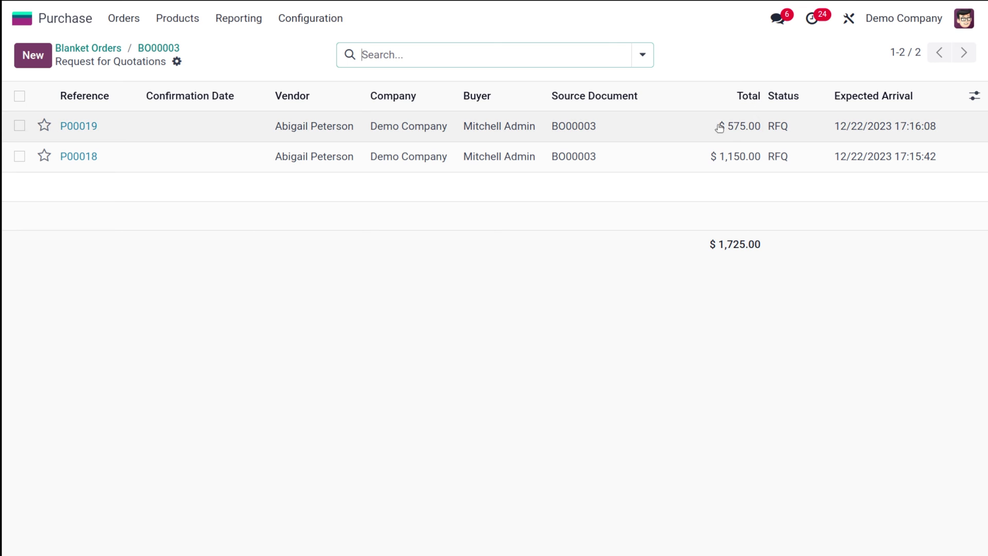
{"action": "left_click", "coordinate": [568, 140]}
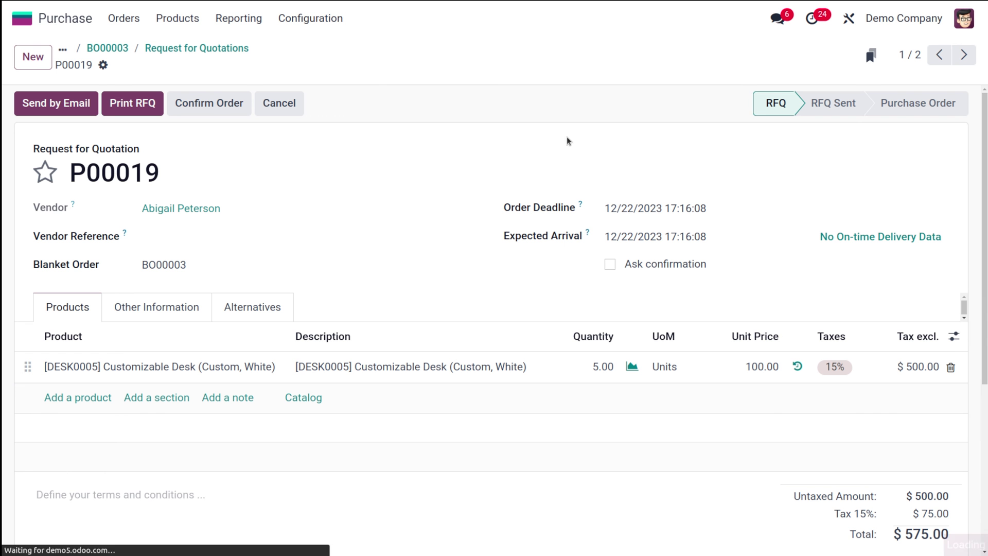
{"action": "left_click", "coordinate": [214, 104]}
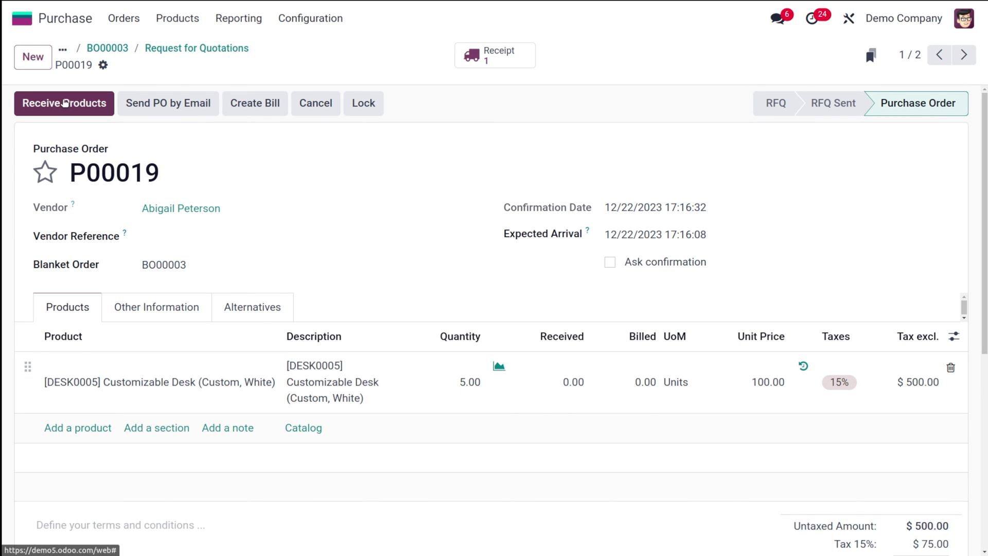
{"action": "left_click", "coordinate": [63, 105]}
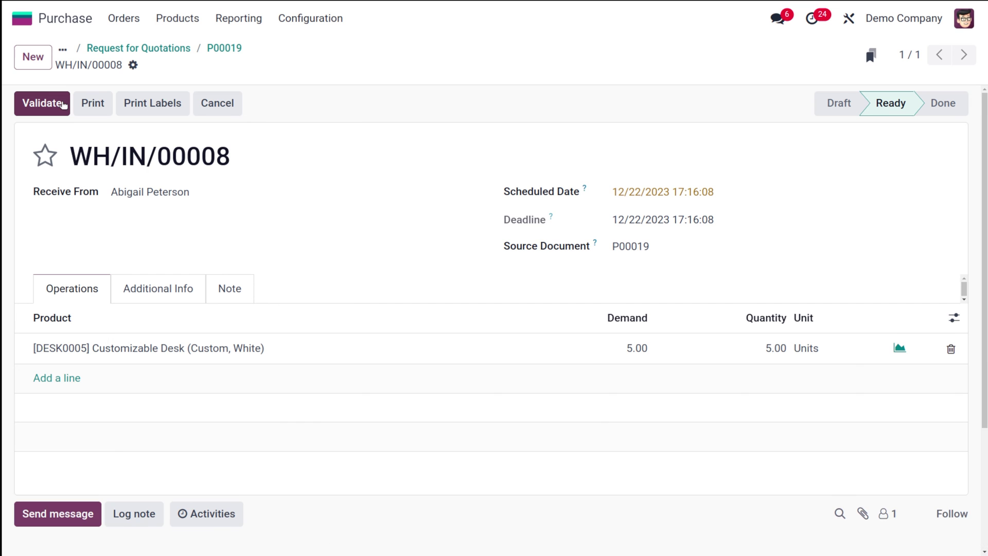
{"action": "left_click", "coordinate": [50, 104]}
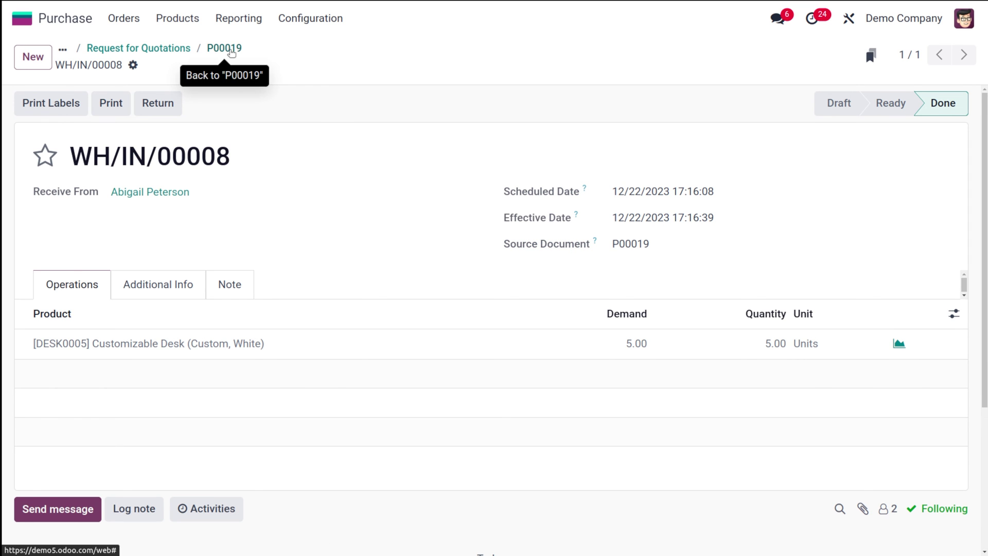
{"action": "left_click", "coordinate": [228, 50]}
{"action": "left_click", "coordinate": [184, 49]}
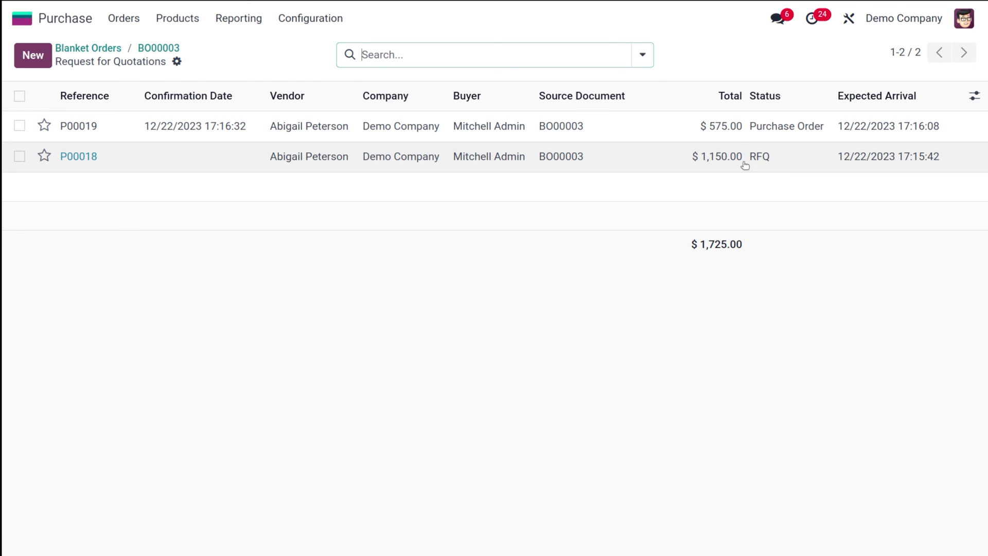
Step: Confirm RFQ P00018 as a purchase order and validate receipt of its 10 desks
{"action": "left_click", "coordinate": [674, 157]}
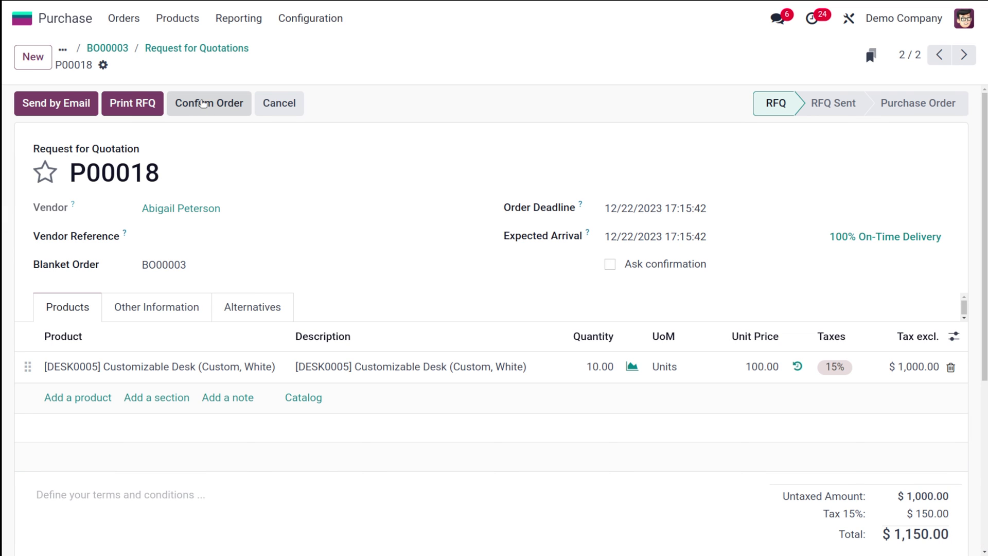
{"action": "left_click", "coordinate": [204, 102]}
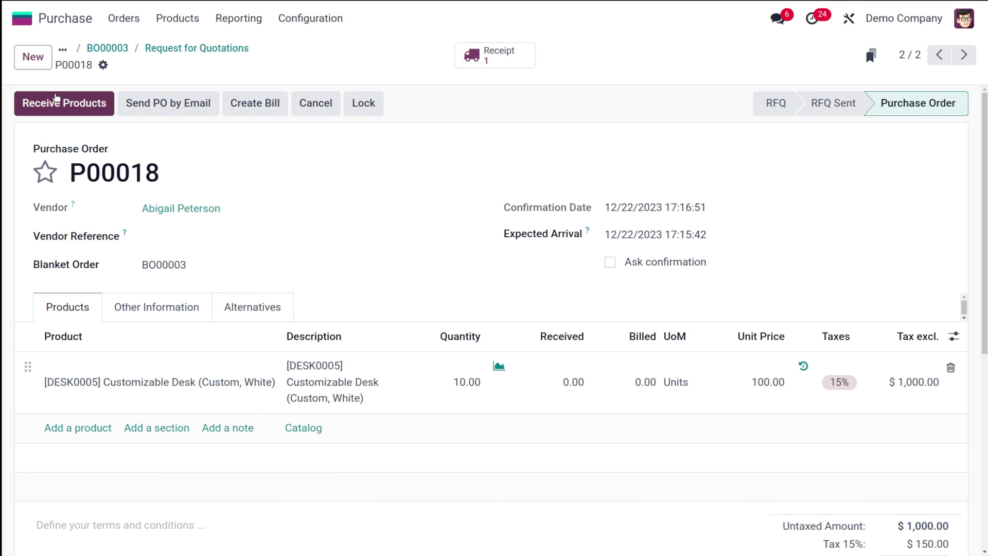
{"action": "left_click", "coordinate": [60, 104]}
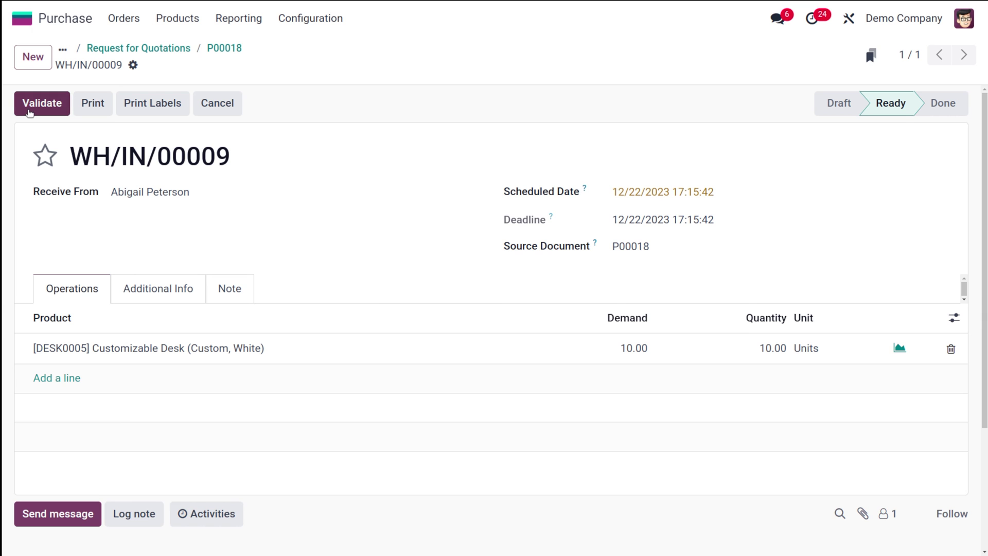
{"action": "left_click", "coordinate": [29, 108]}
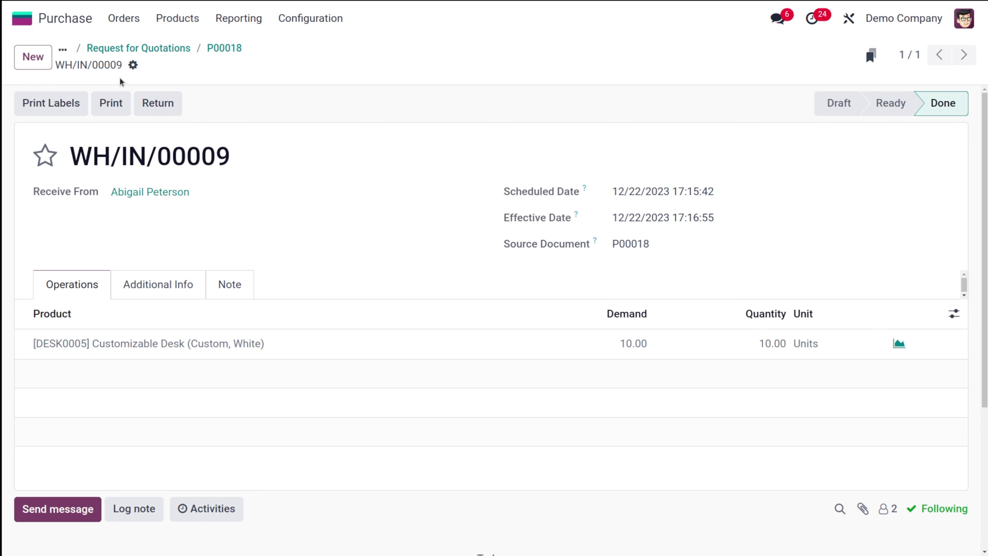
{"action": "left_click", "coordinate": [235, 48]}
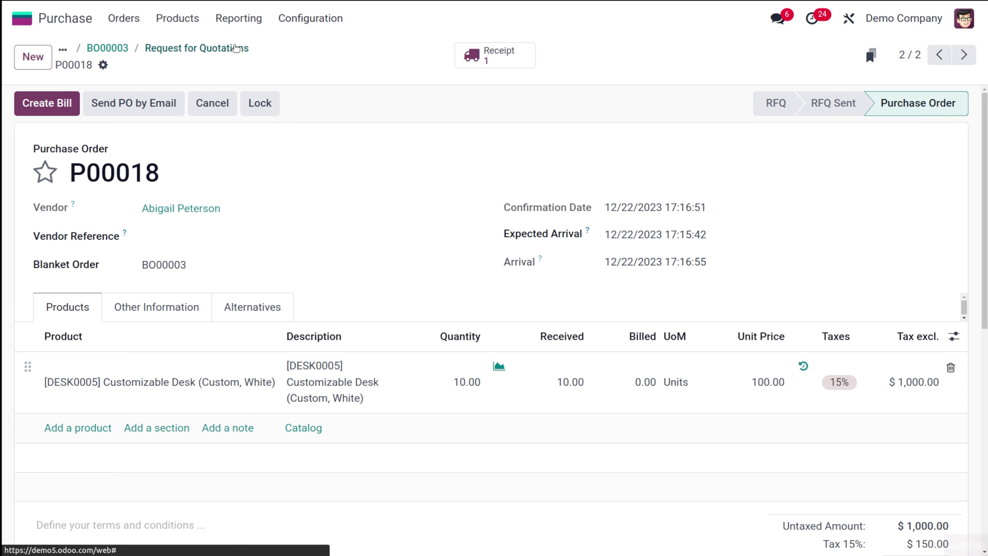
{"action": "left_click", "coordinate": [170, 49]}
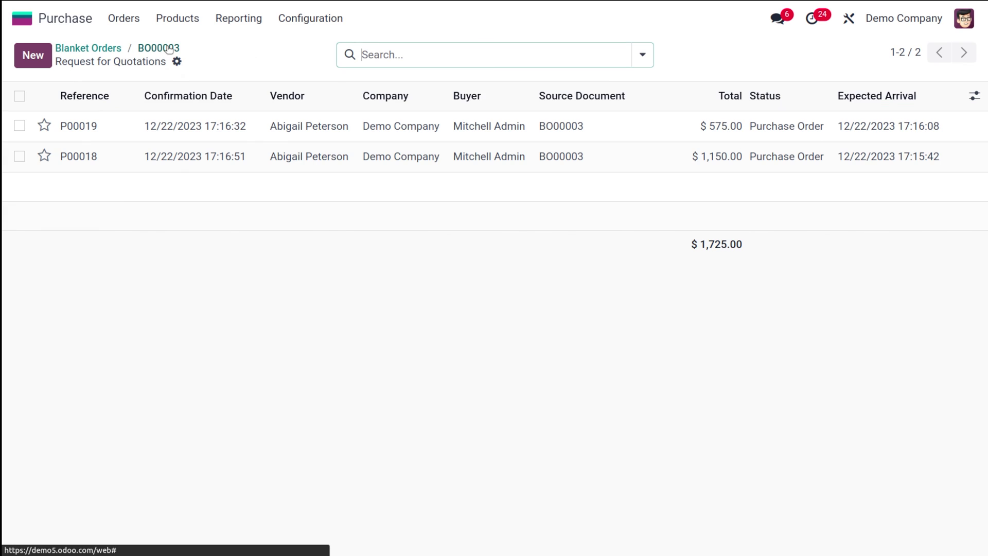